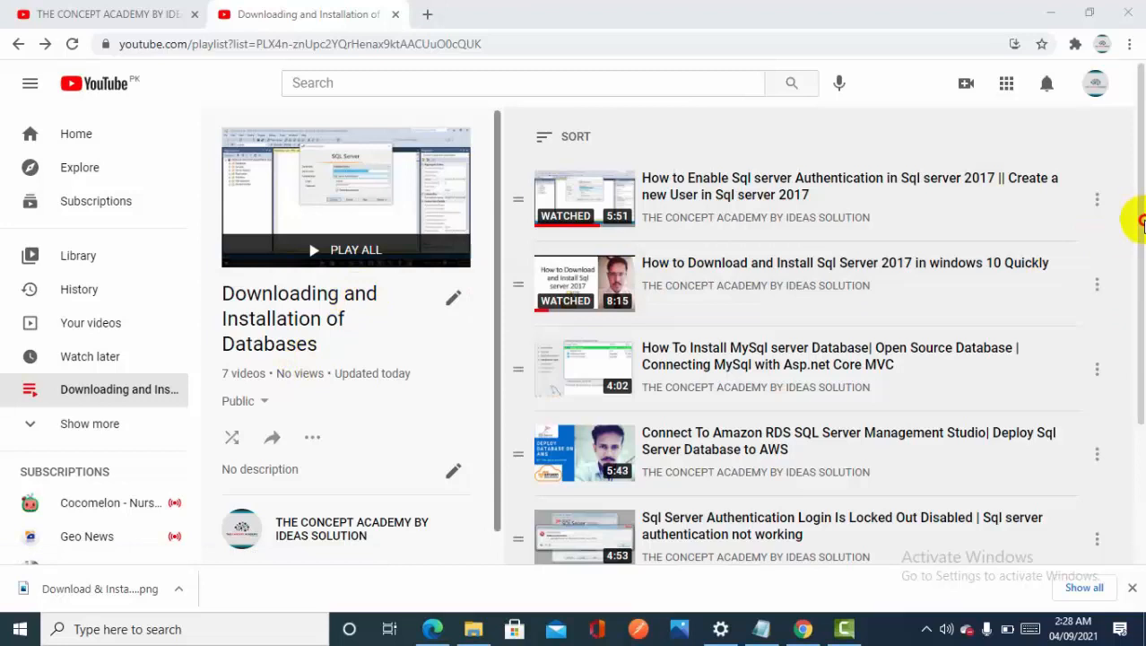
{"action": "scroll", "coordinate": [1141, 222], "scroll_direction": "down", "scroll_amount": 2}
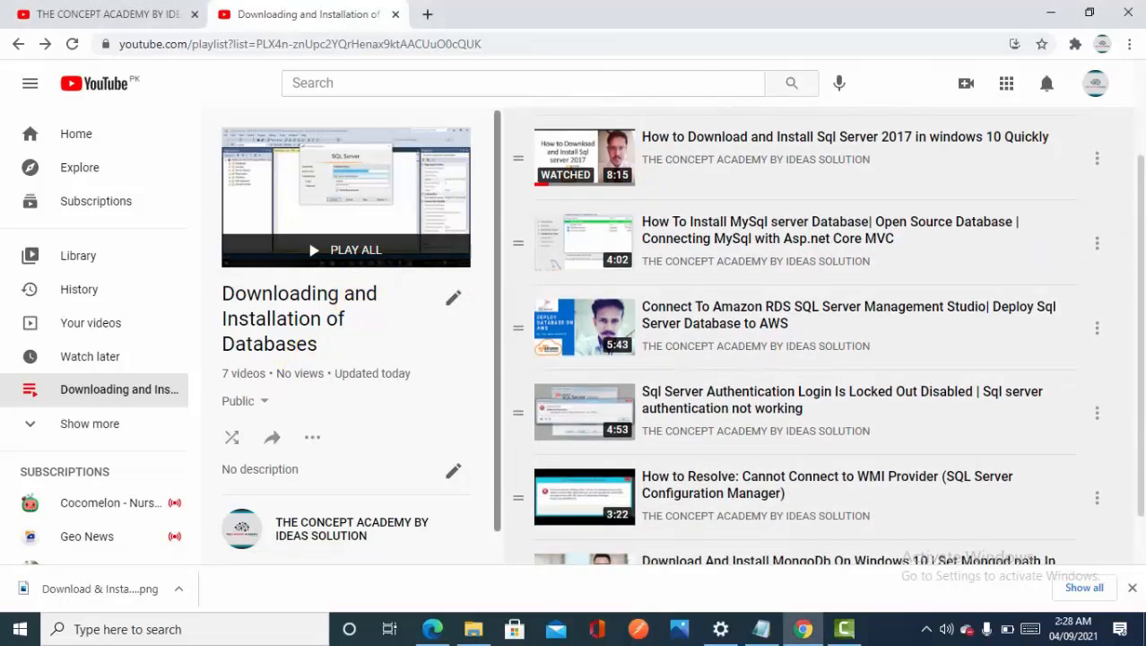
{"action": "scroll", "coordinate": [1141, 377], "scroll_direction": "down", "scroll_amount": 1}
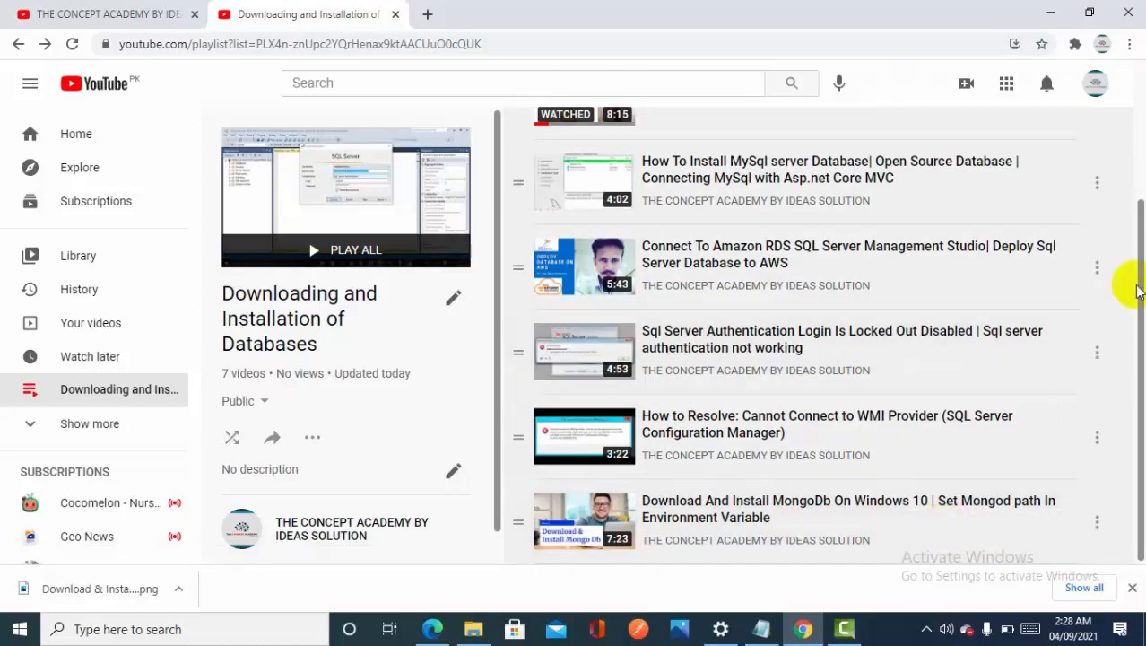
{"action": "scroll", "coordinate": [1139, 251], "scroll_direction": "up", "scroll_amount": 2}
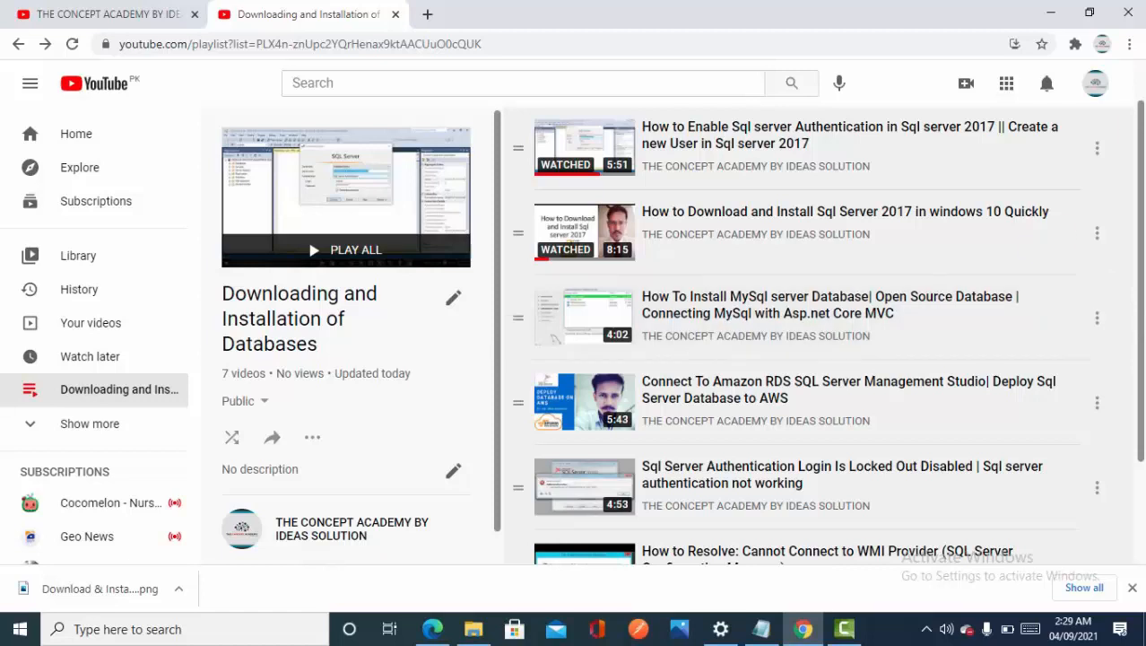
Search the web for "download postgresql for windows" in a new browser tab
{"action": "left_click", "coordinate": [428, 15]}
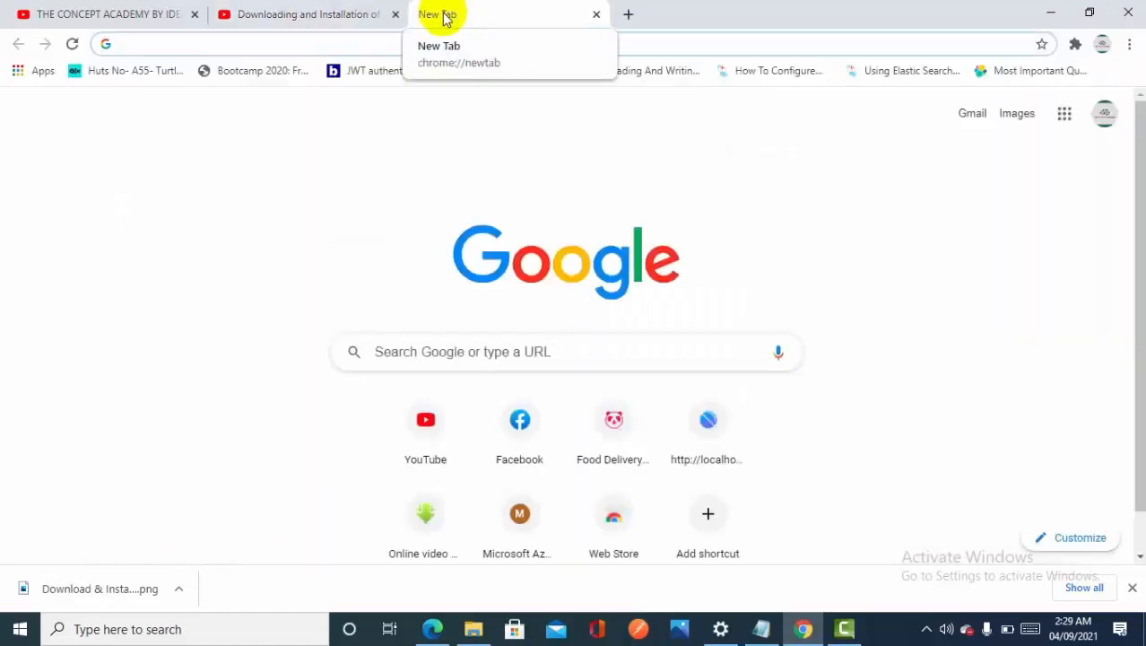
{"action": "type", "text": "down"}
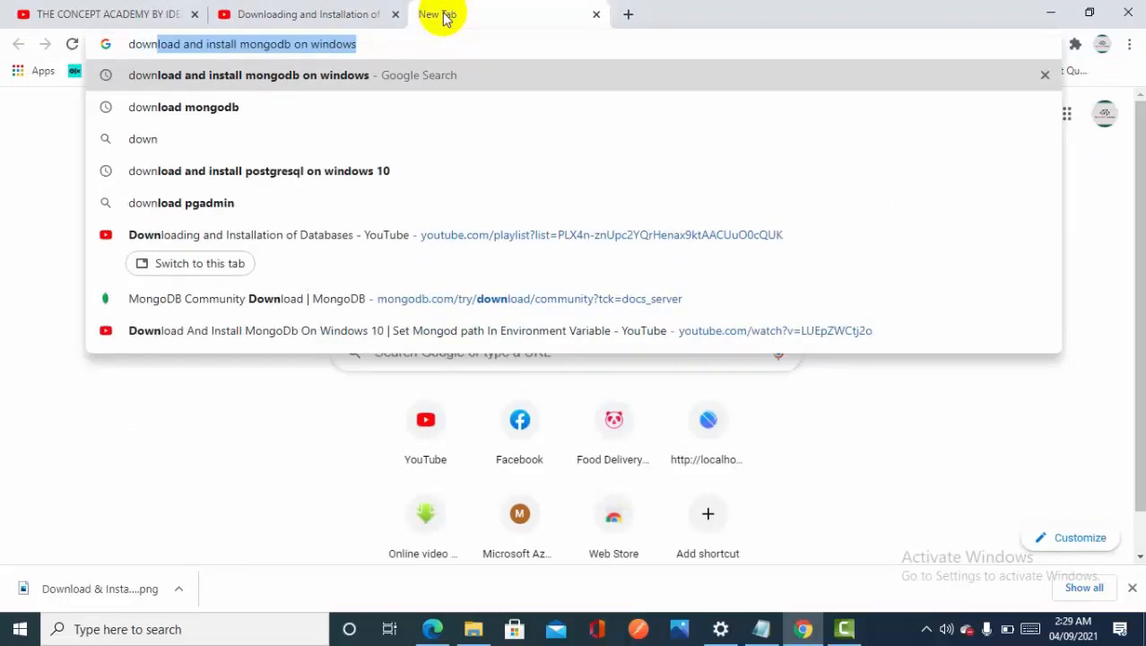
{"action": "type", "text": "load post"}
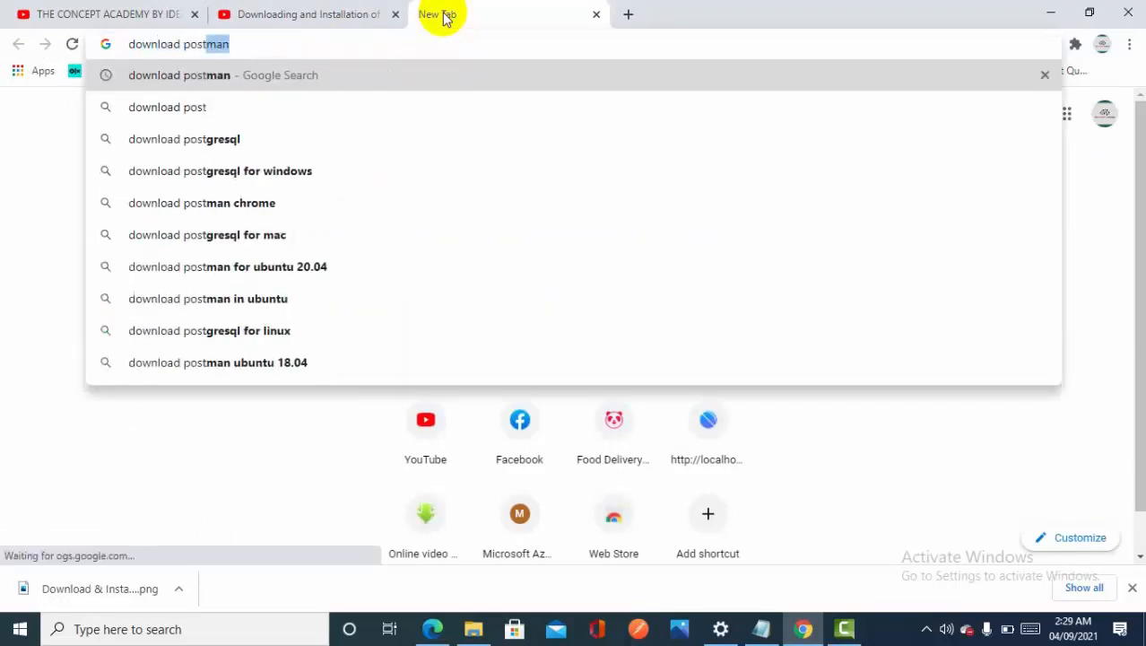
{"action": "key", "text": "Down"}
{"action": "key", "text": "Down"}
{"action": "key", "text": "Down"}
{"action": "key", "text": "Return"}
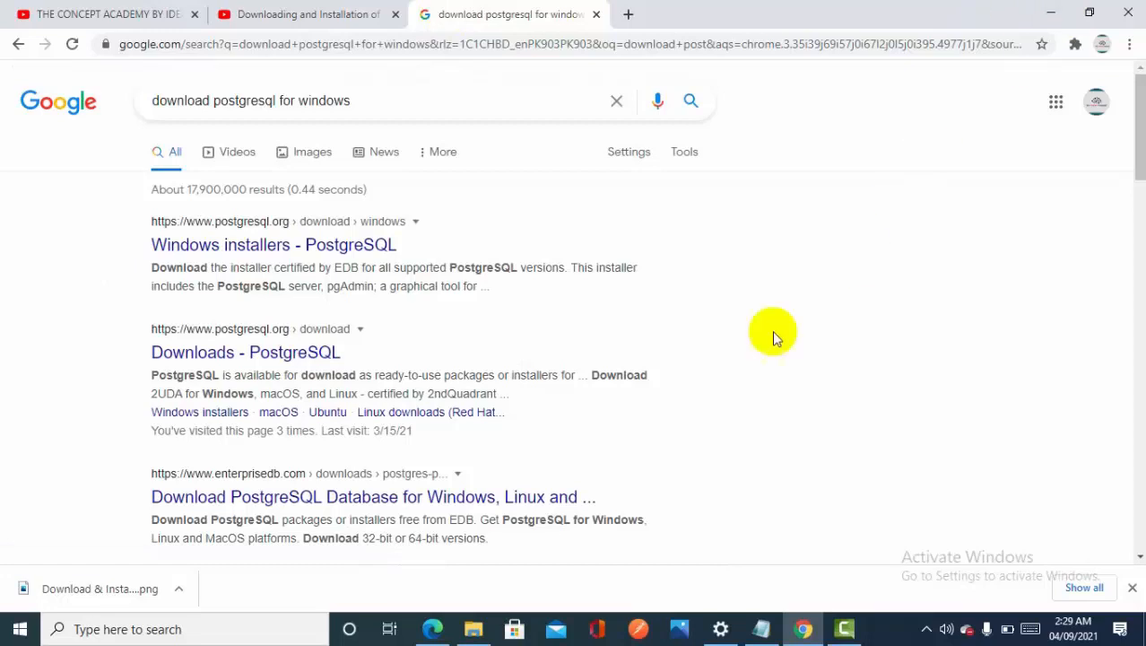
Go from PostgreSQL's Windows installers page to the EDB downloads and download version 13.2 for Windows x86-64
{"action": "left_click", "coordinate": [292, 248]}
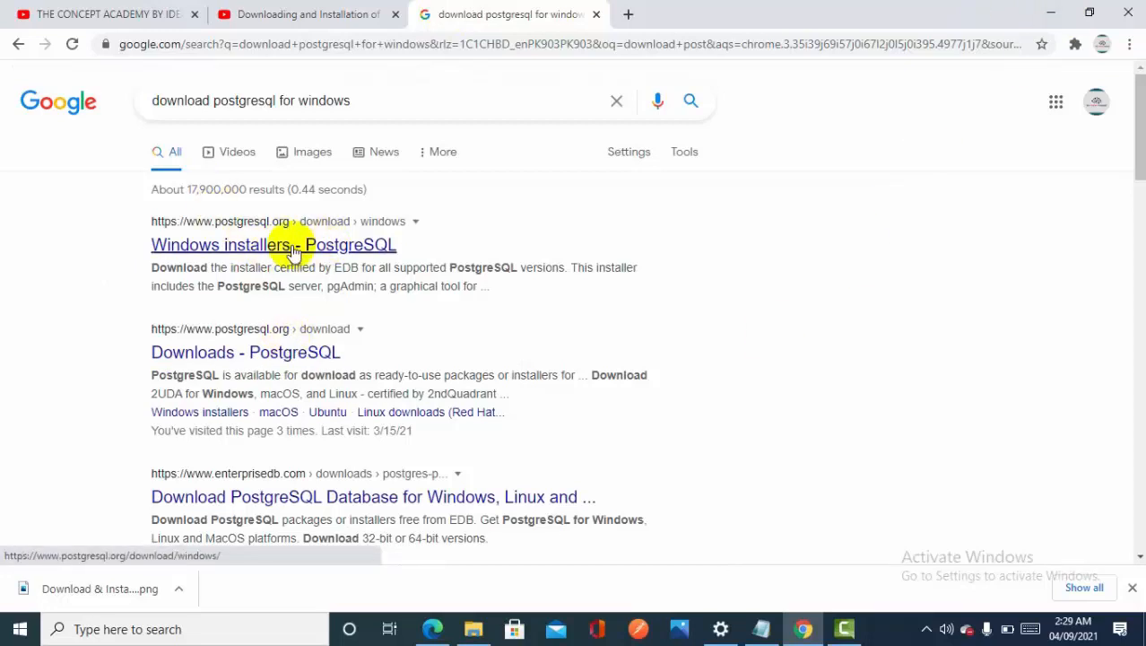
{"action": "left_click", "coordinate": [293, 247]}
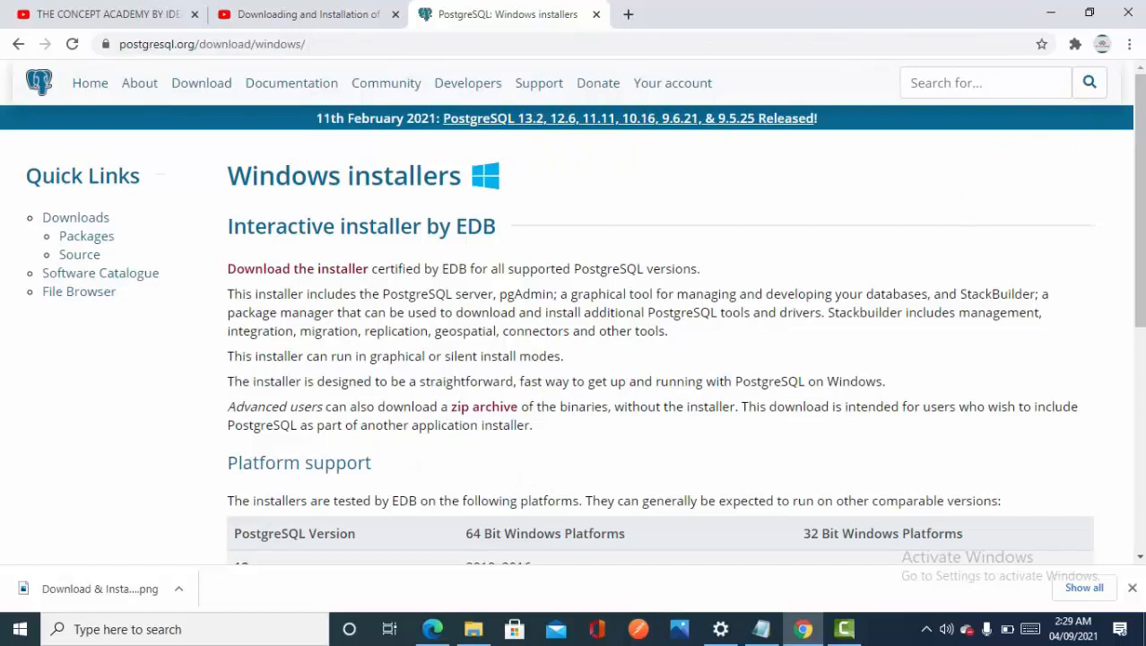
{"action": "scroll", "coordinate": [1132, 224], "scroll_direction": "down", "scroll_amount": 3}
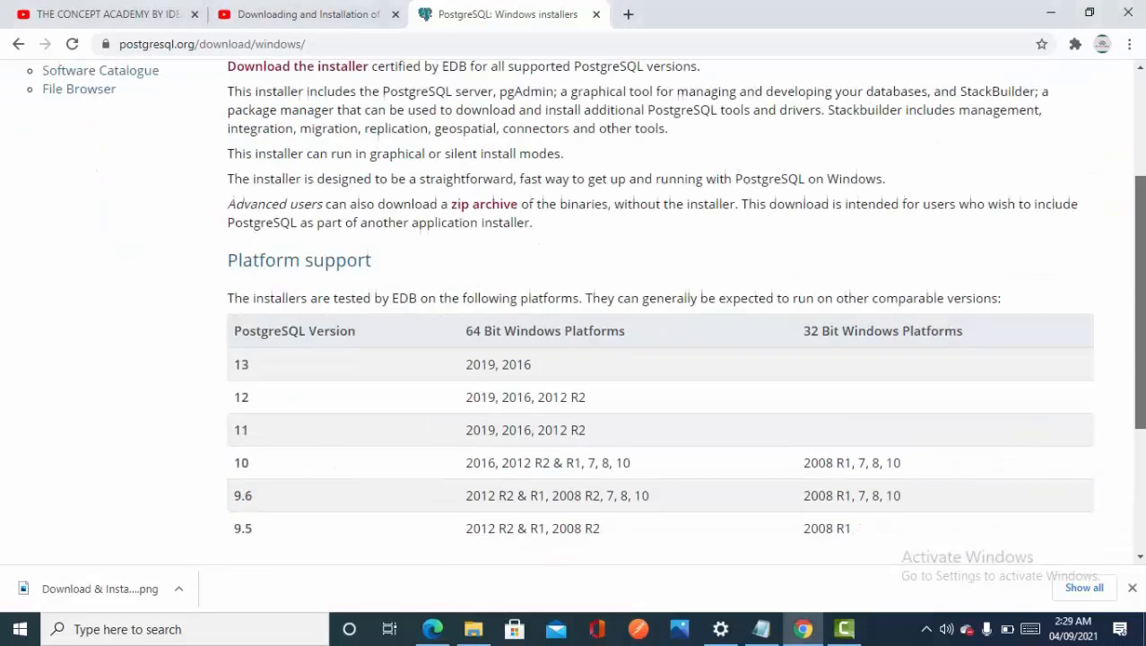
{"action": "left_click_drag", "start_coordinate": [1140, 318], "coordinate": [1140, 265]}
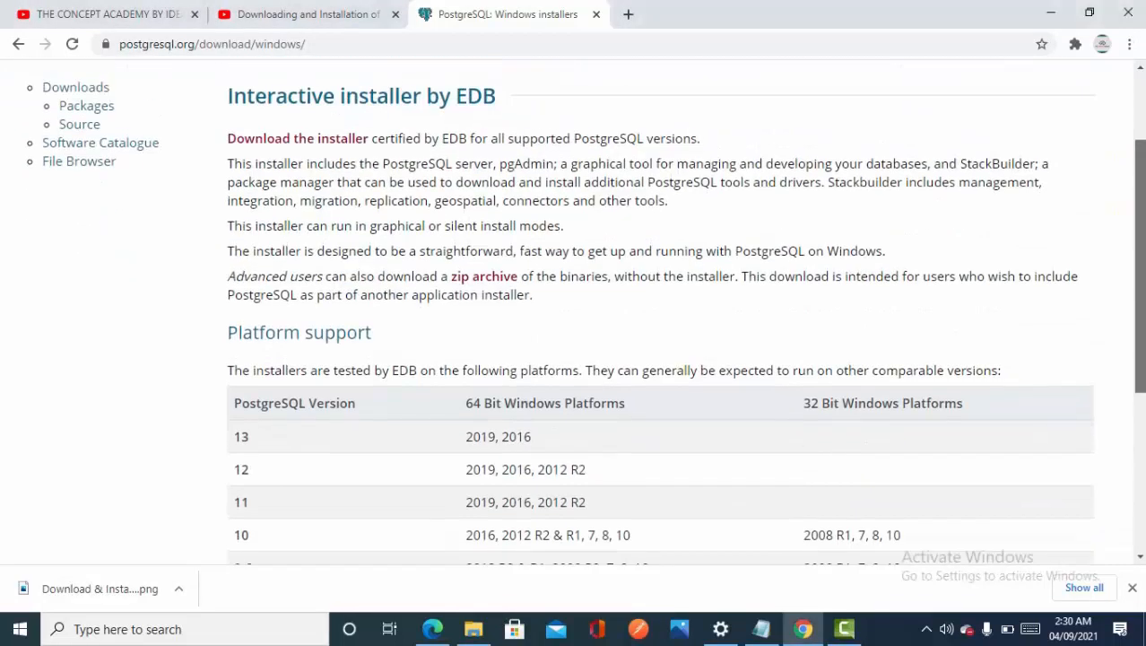
{"action": "left_click", "coordinate": [305, 142]}
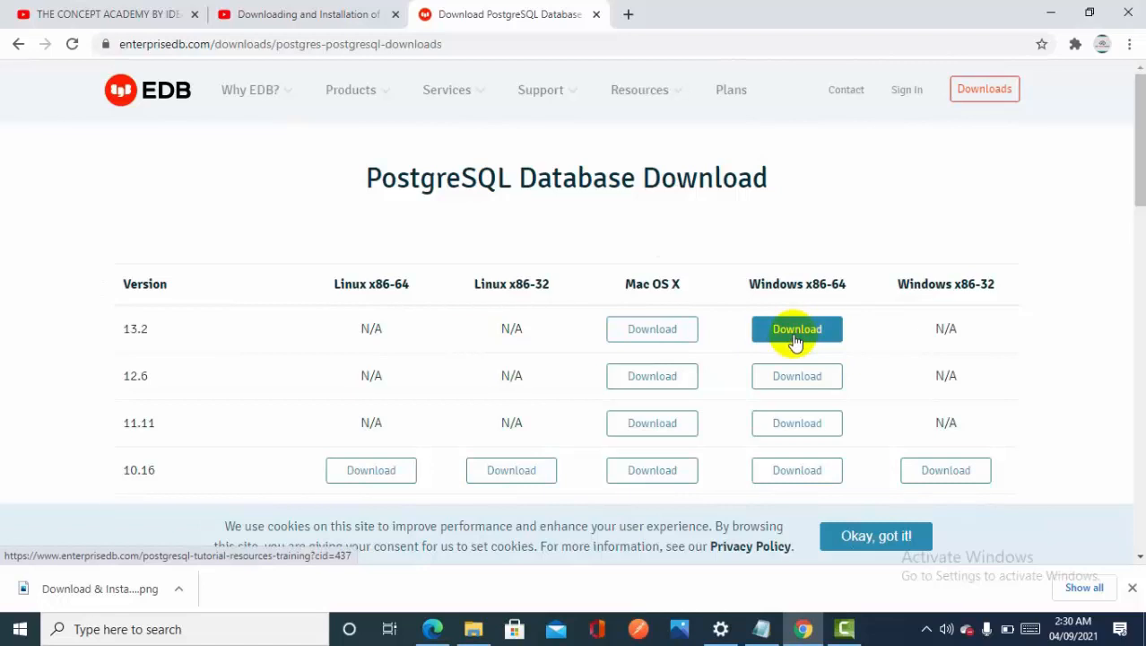
{"action": "left_click", "coordinate": [796, 339]}
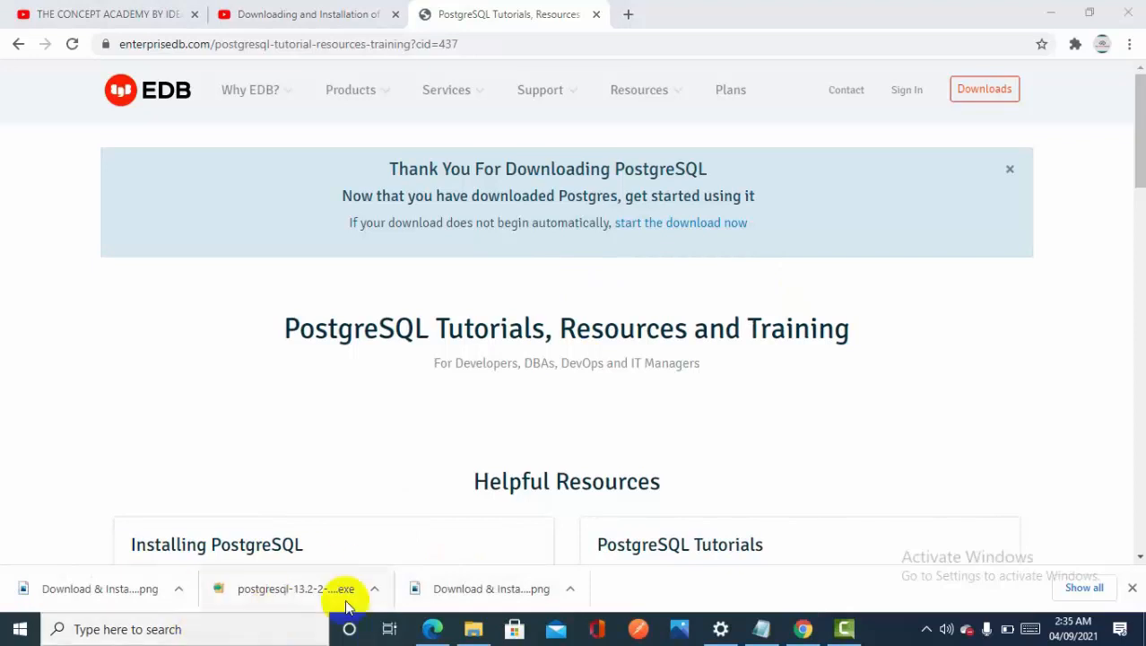
Run the downloaded PostgreSQL installer with the default installation and data directories, including every component except Stack Builder
{"action": "left_click", "coordinate": [302, 586]}
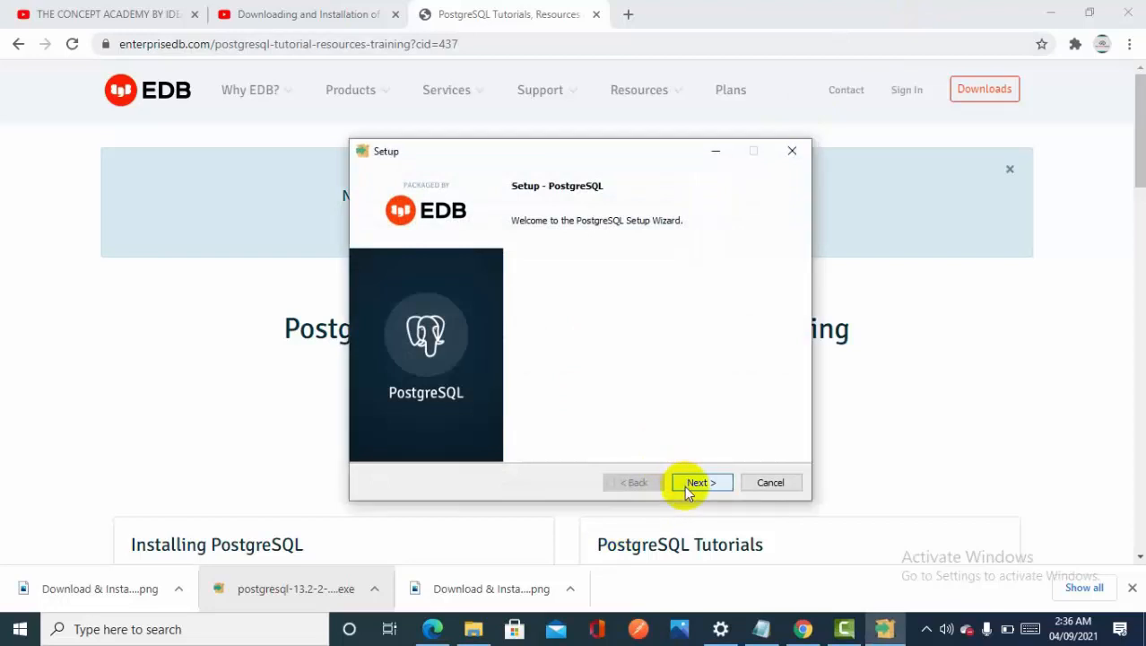
{"action": "left_click", "coordinate": [696, 483]}
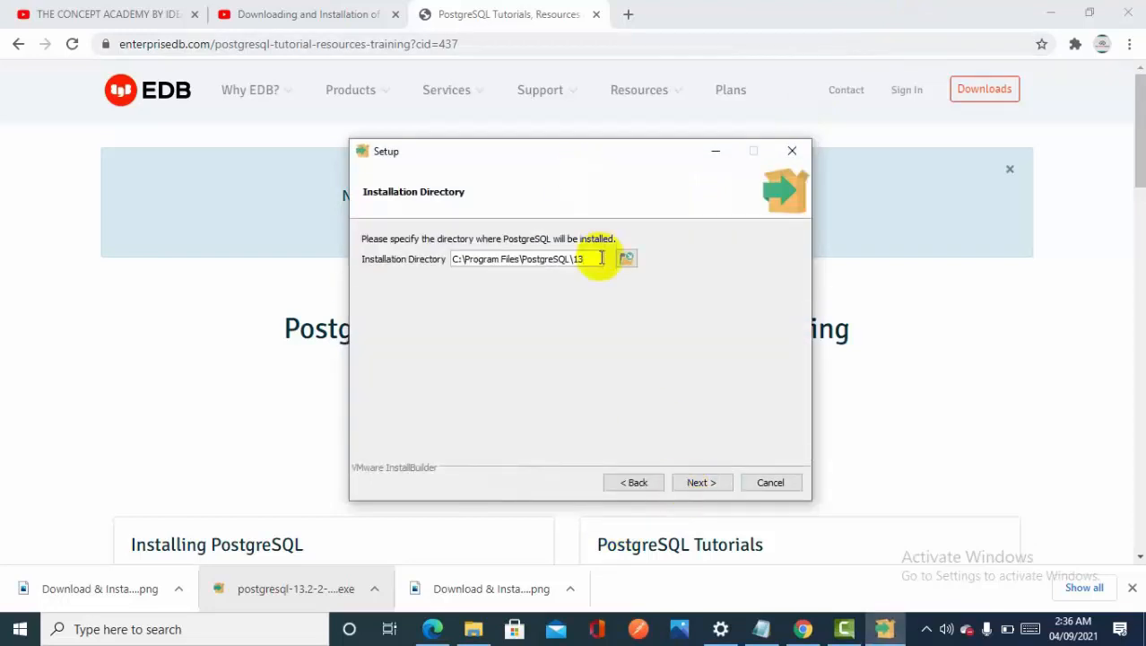
{"action": "left_click_drag", "start_coordinate": [594, 259], "coordinate": [409, 267]}
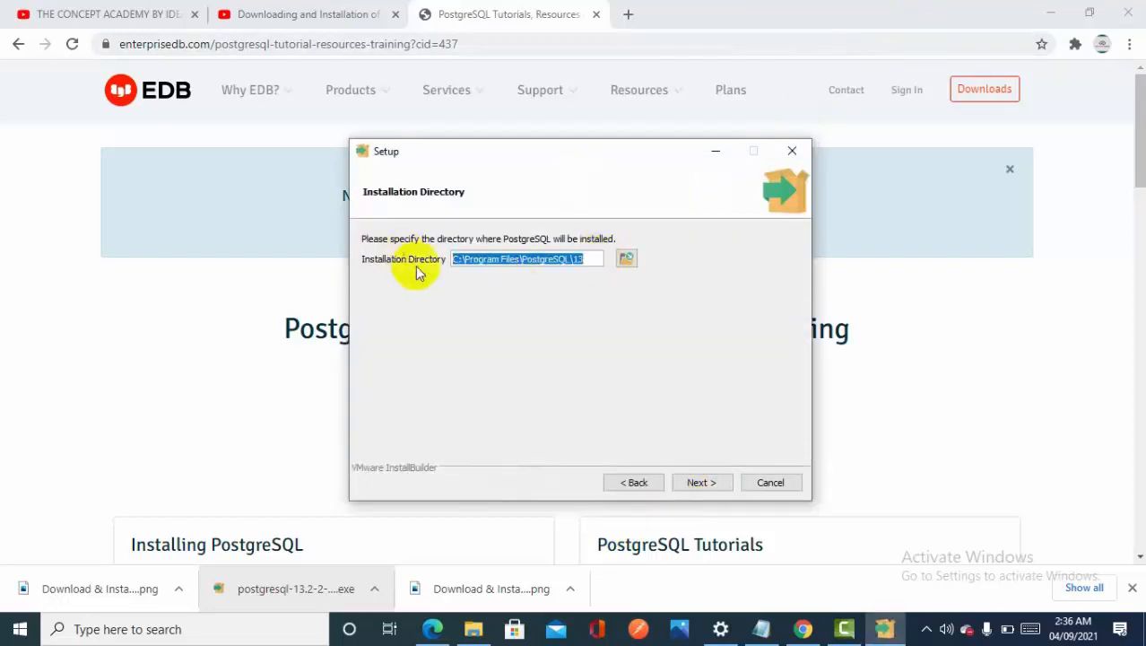
{"action": "left_click", "coordinate": [705, 482]}
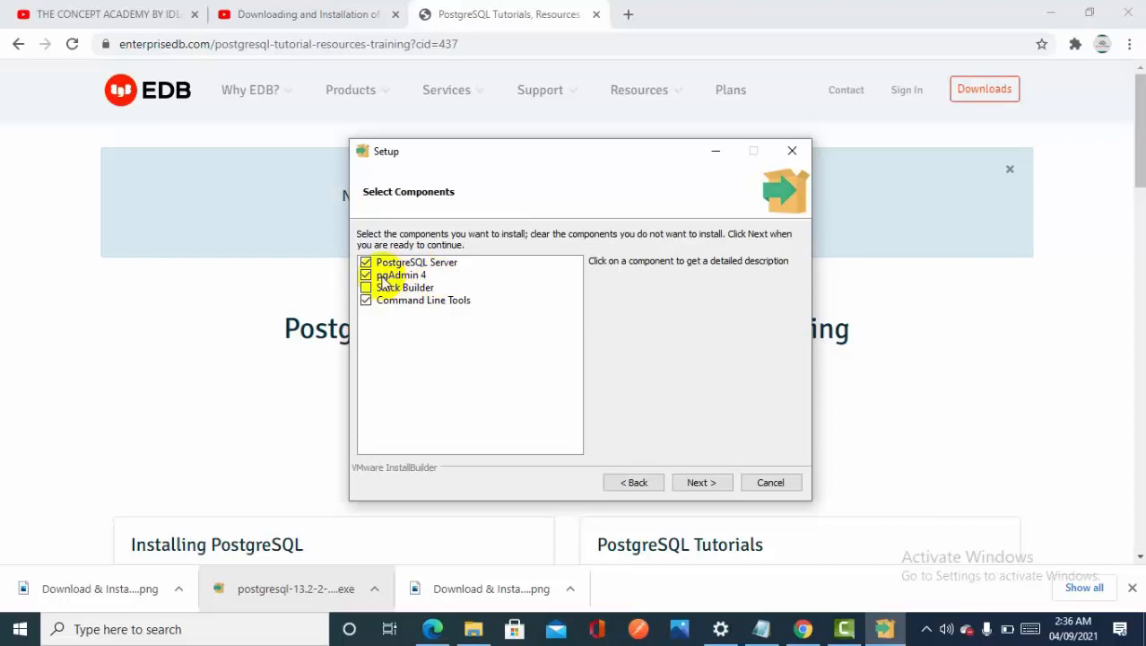
{"action": "left_click", "coordinate": [695, 484]}
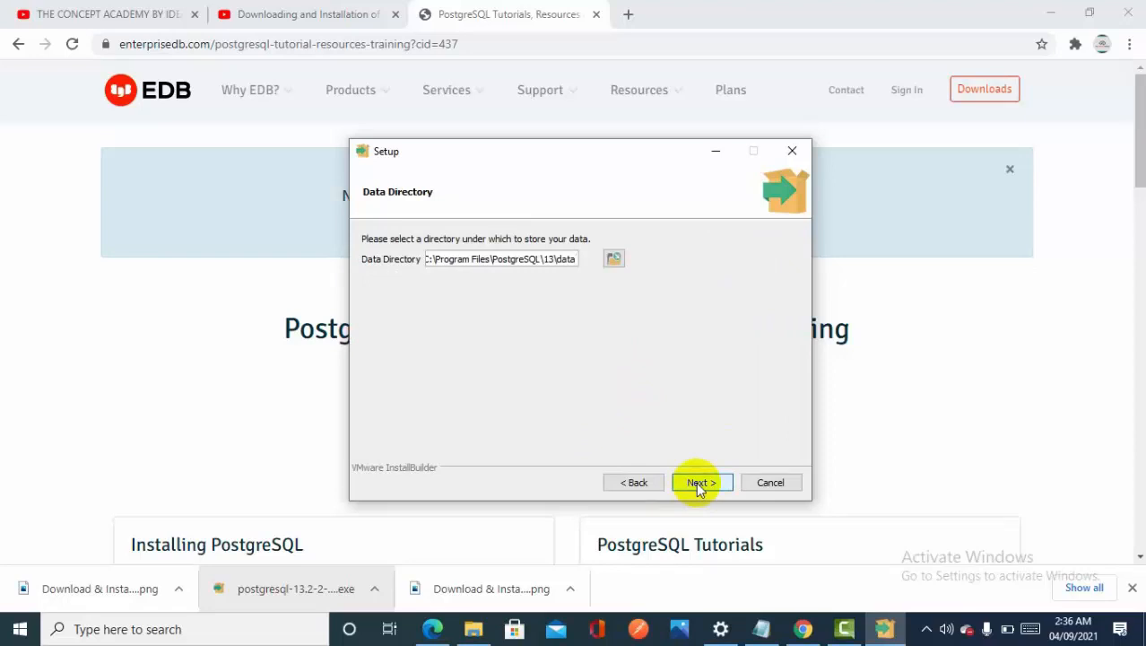
{"action": "left_click", "coordinate": [699, 485]}
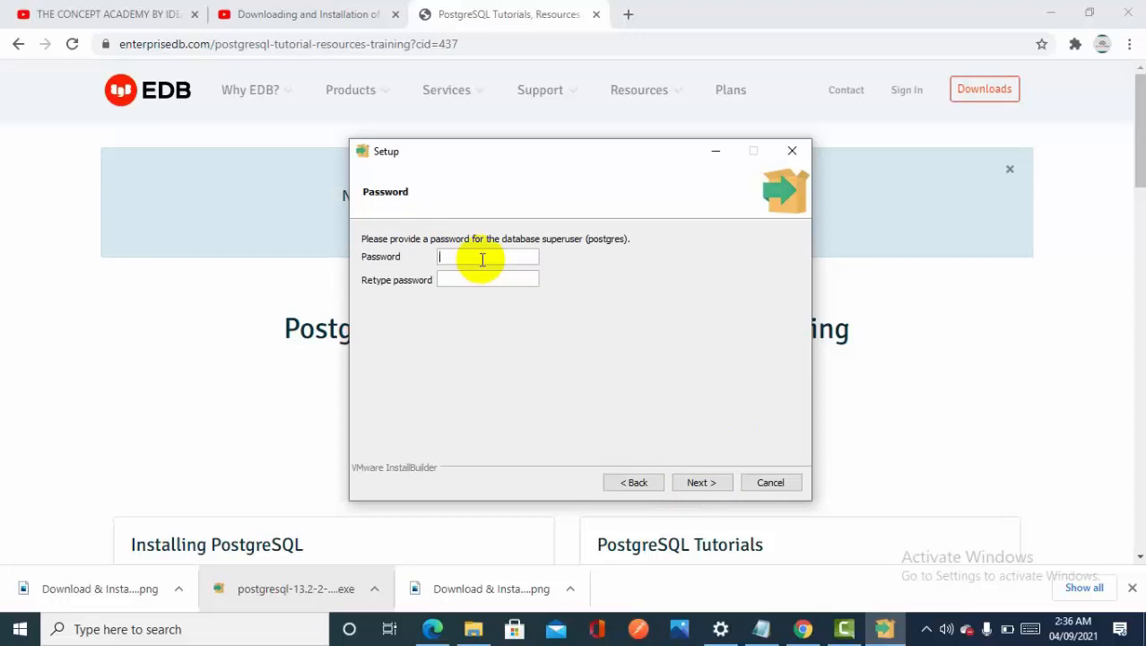
Enter and retype the password for the database superuser postgres, and continue the setup
{"action": "type", "text": "12••••••"}
{"action": "left_click_drag", "start_coordinate": [482, 260], "coordinate": [438, 257]}
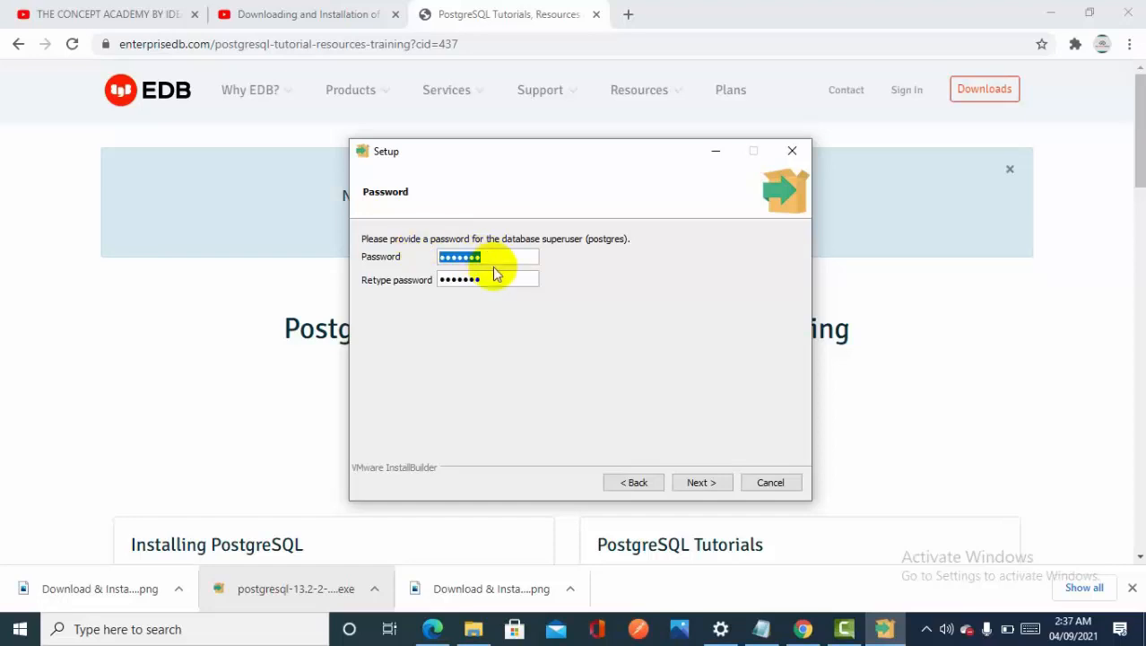
{"action": "left_click", "coordinate": [697, 483]}
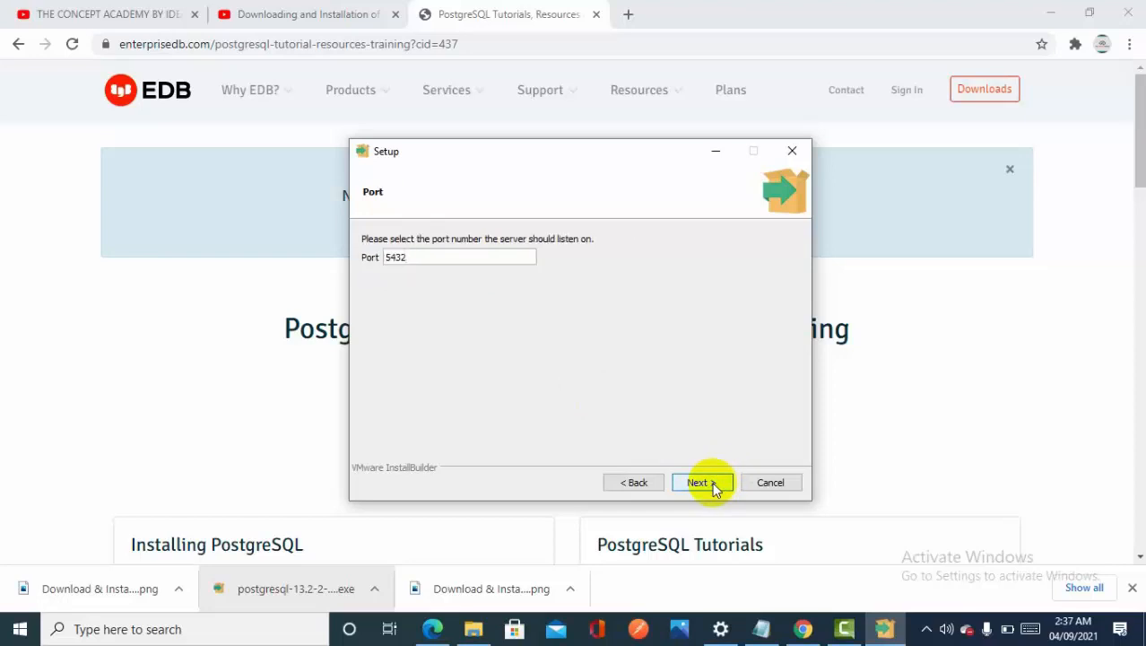
Keep port 5432 and the default locale, install PostgreSQL, and finish the setup wizard
{"action": "left_click_drag", "start_coordinate": [417, 257], "coordinate": [371, 258]}
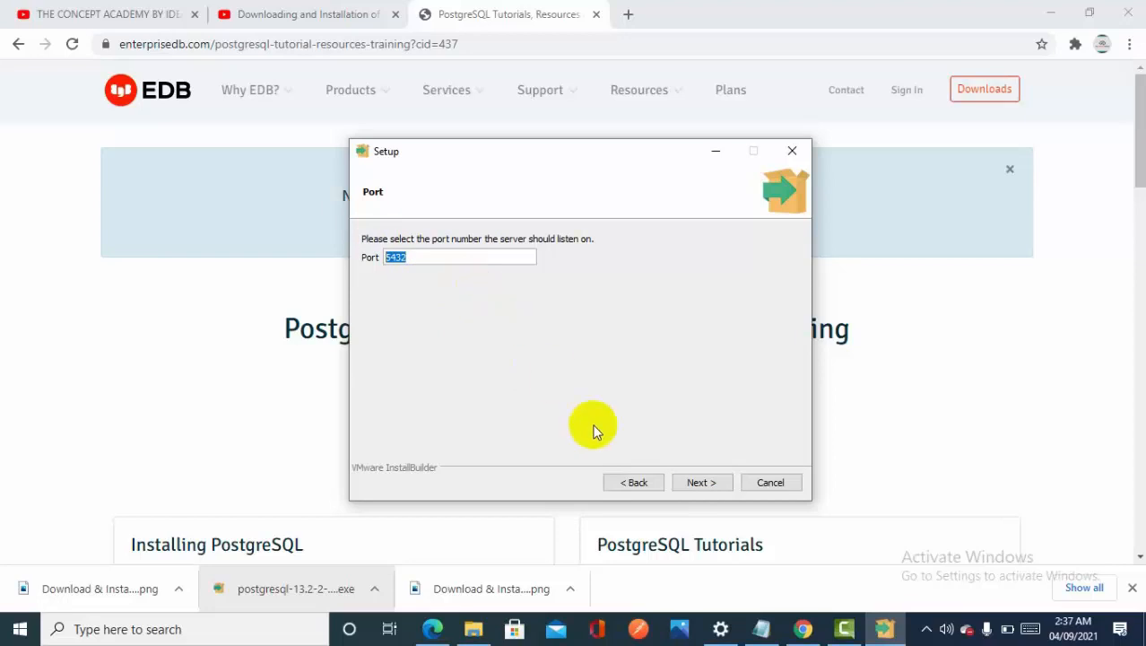
{"action": "left_click", "coordinate": [713, 484]}
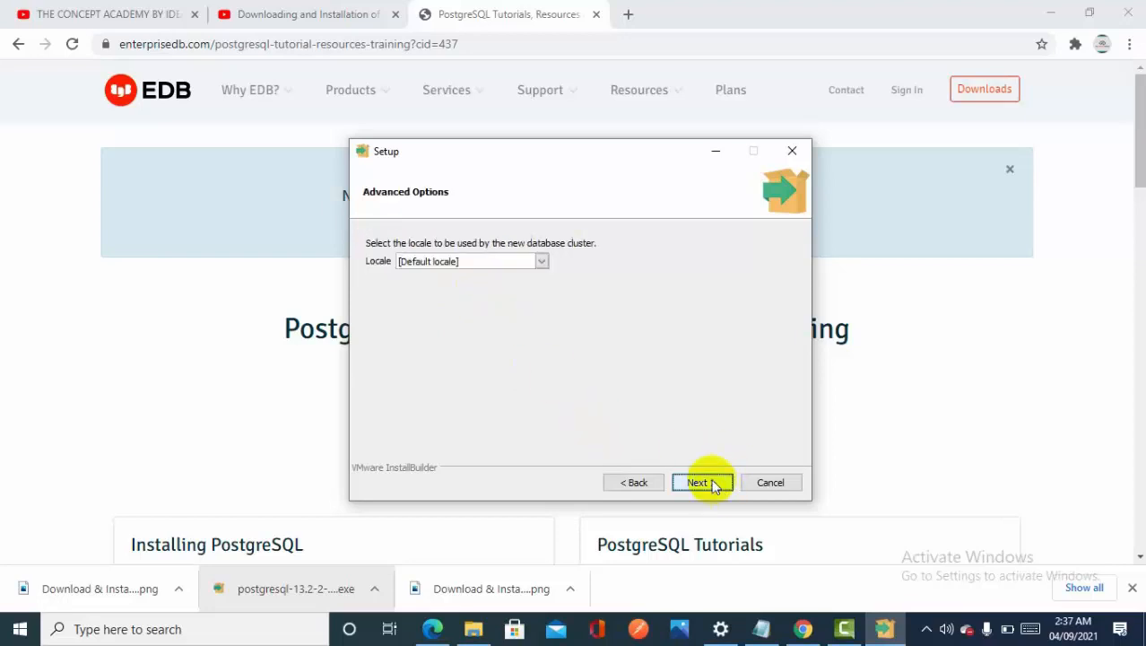
{"action": "left_click", "coordinate": [713, 484]}
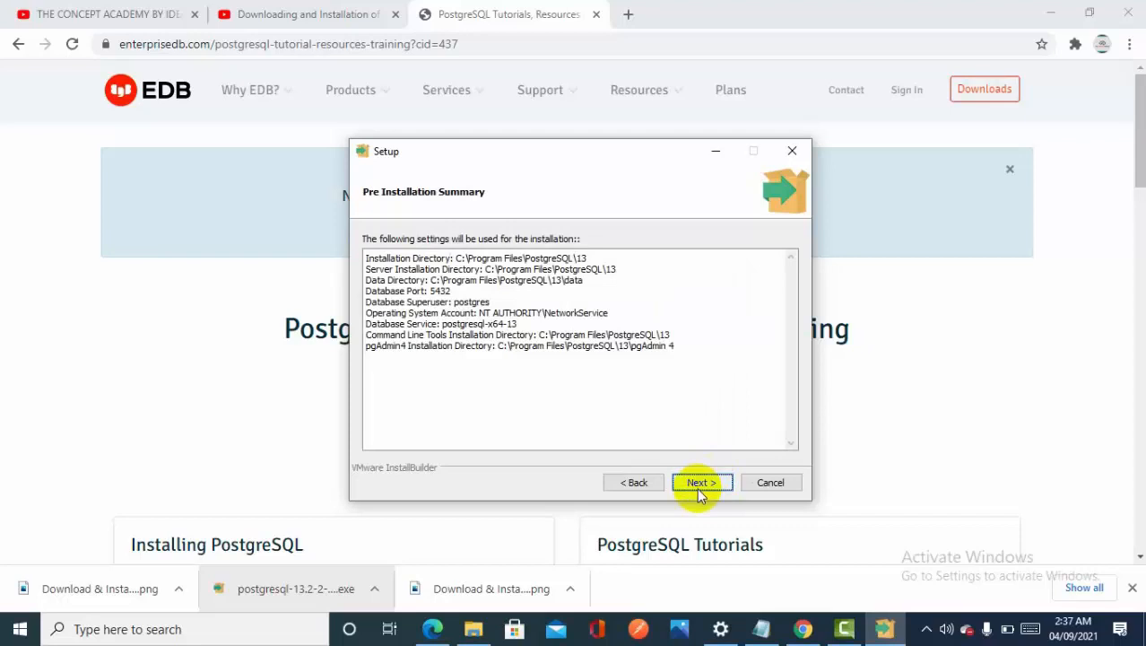
{"action": "left_click", "coordinate": [699, 489]}
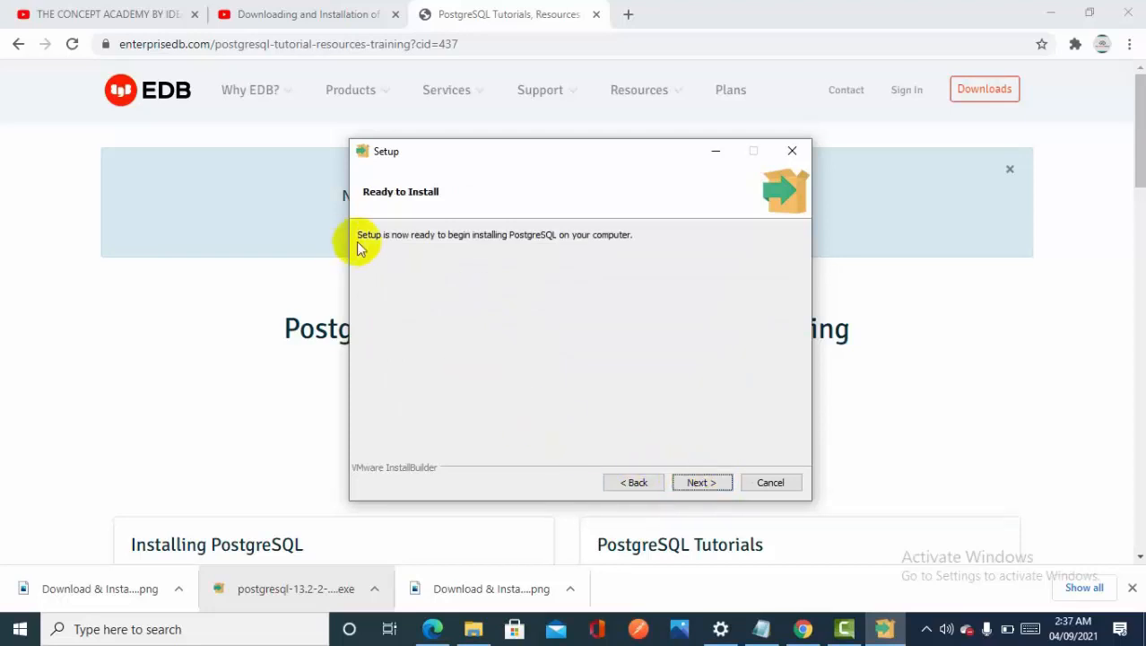
{"action": "left_click", "coordinate": [700, 482]}
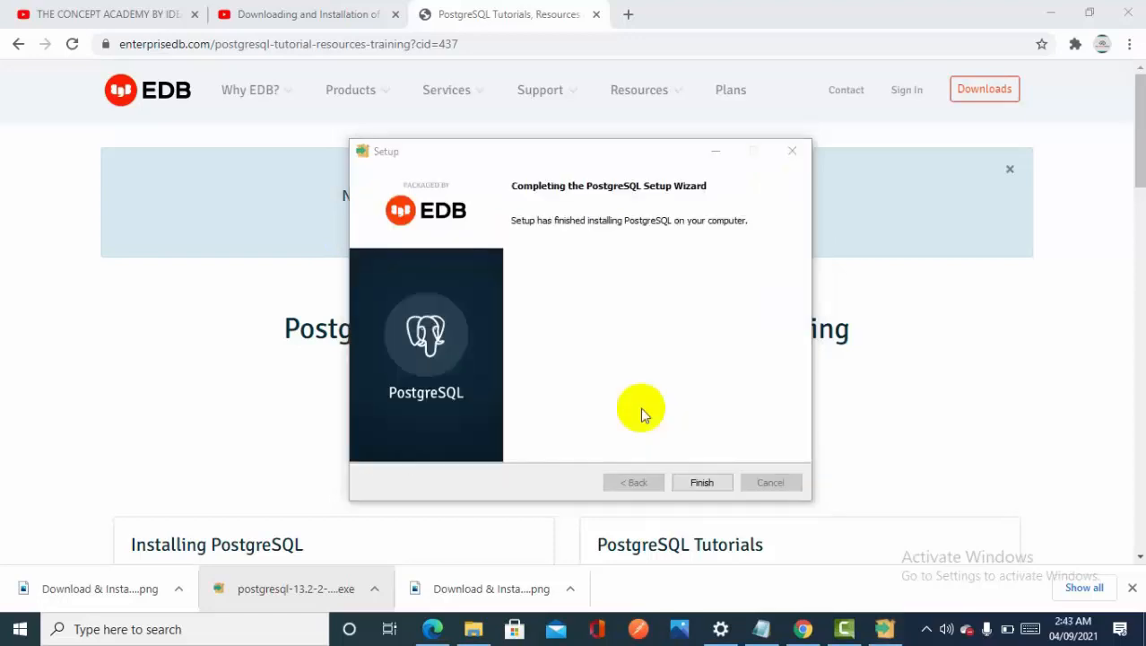
{"action": "left_click", "coordinate": [702, 485]}
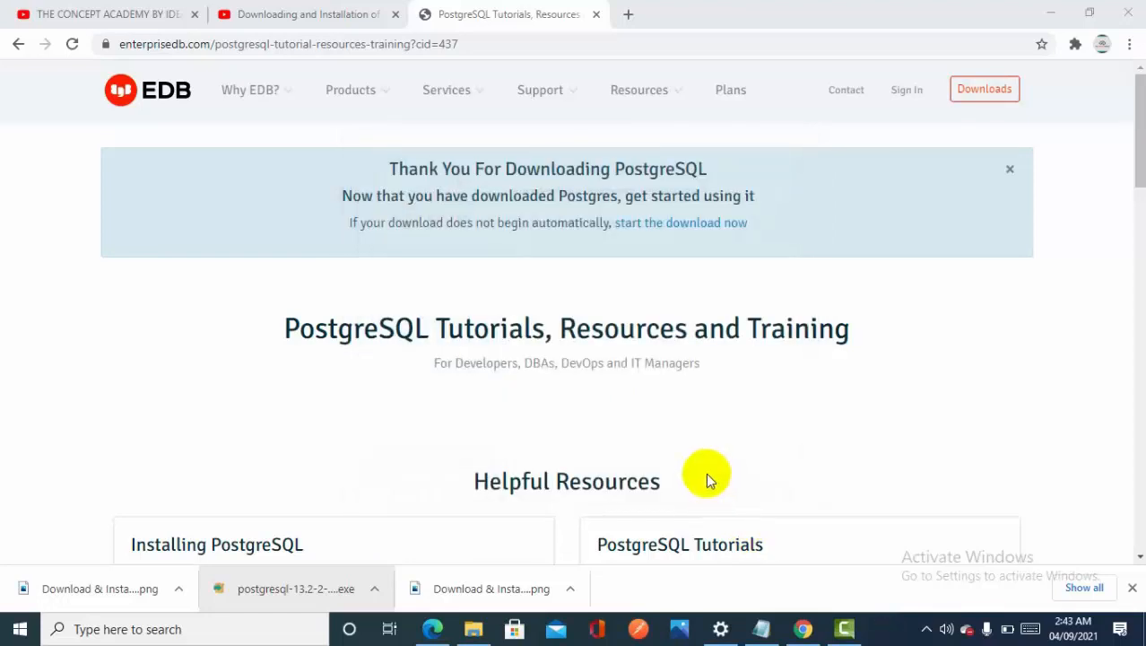
Find pgAdmin 4 with the Windows search and launch it
{"action": "left_click", "coordinate": [37, 635]}
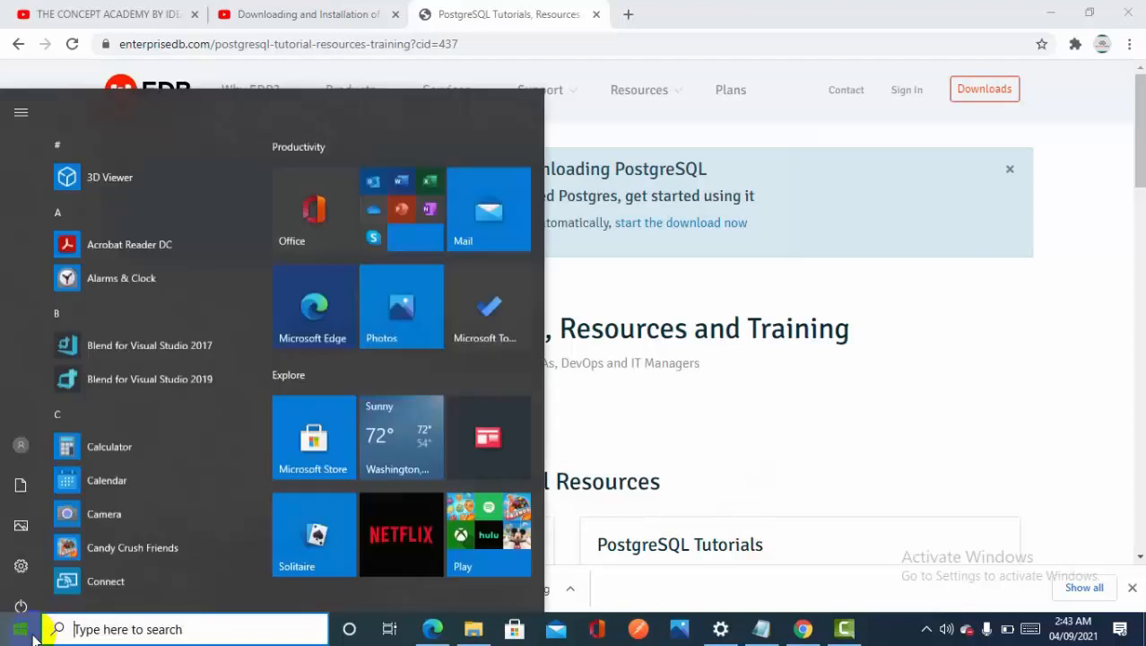
{"action": "type", "text": "PG"}
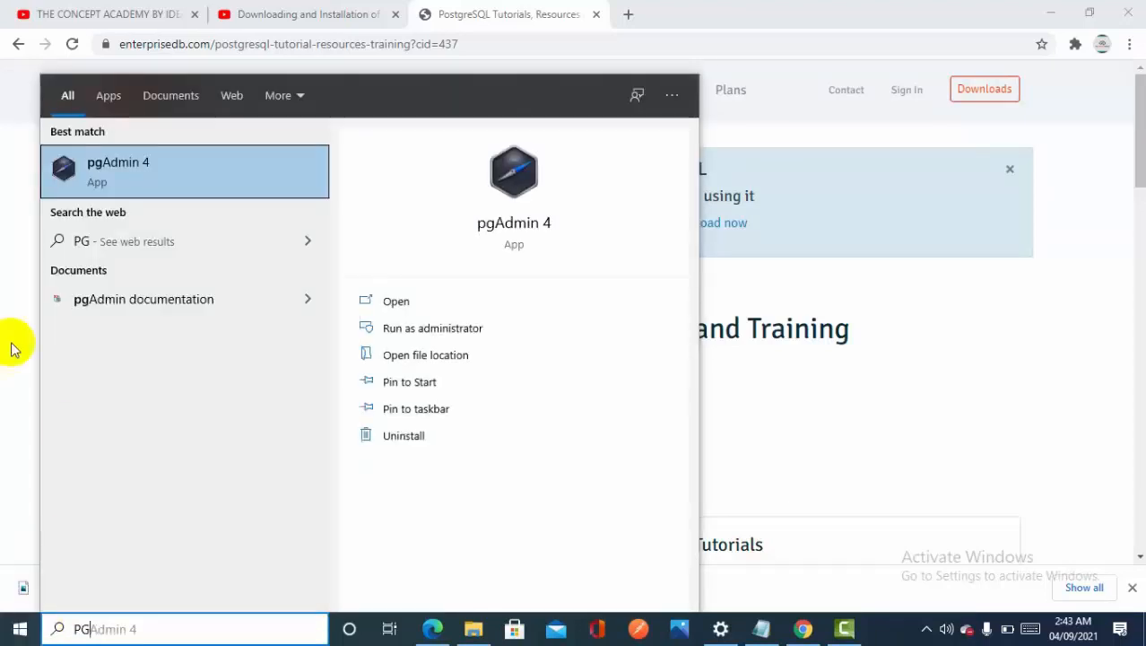
{"action": "left_click", "coordinate": [162, 188]}
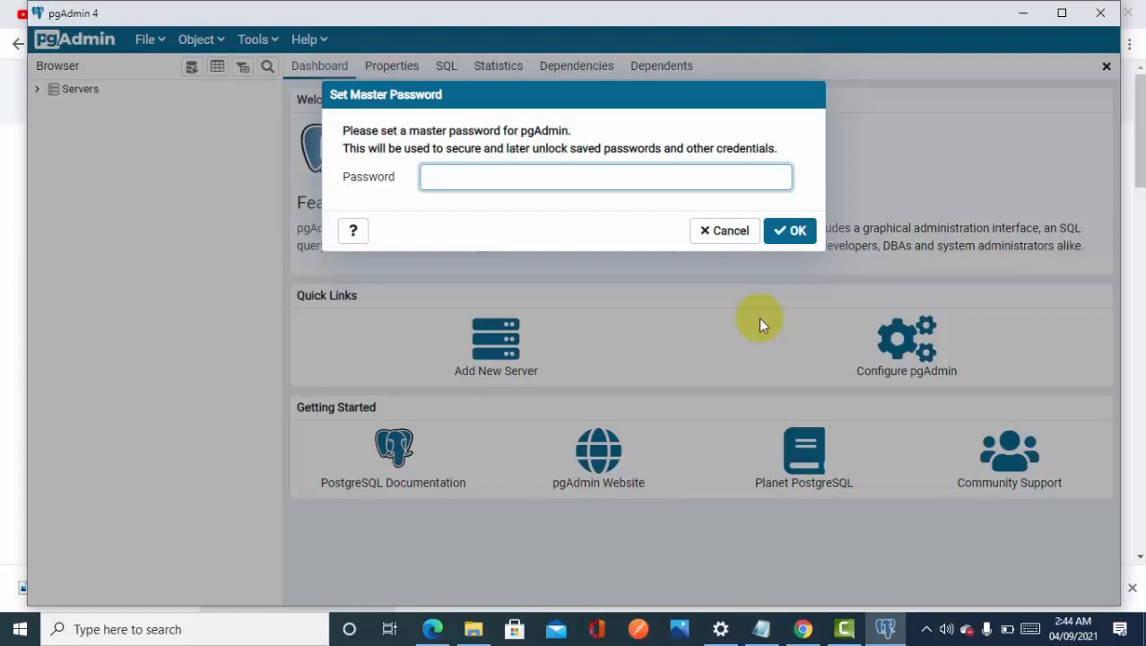
Set the master password for pgAdmin
{"action": "type", "text": "•••••••"}
{"action": "key", "text": "Return"}
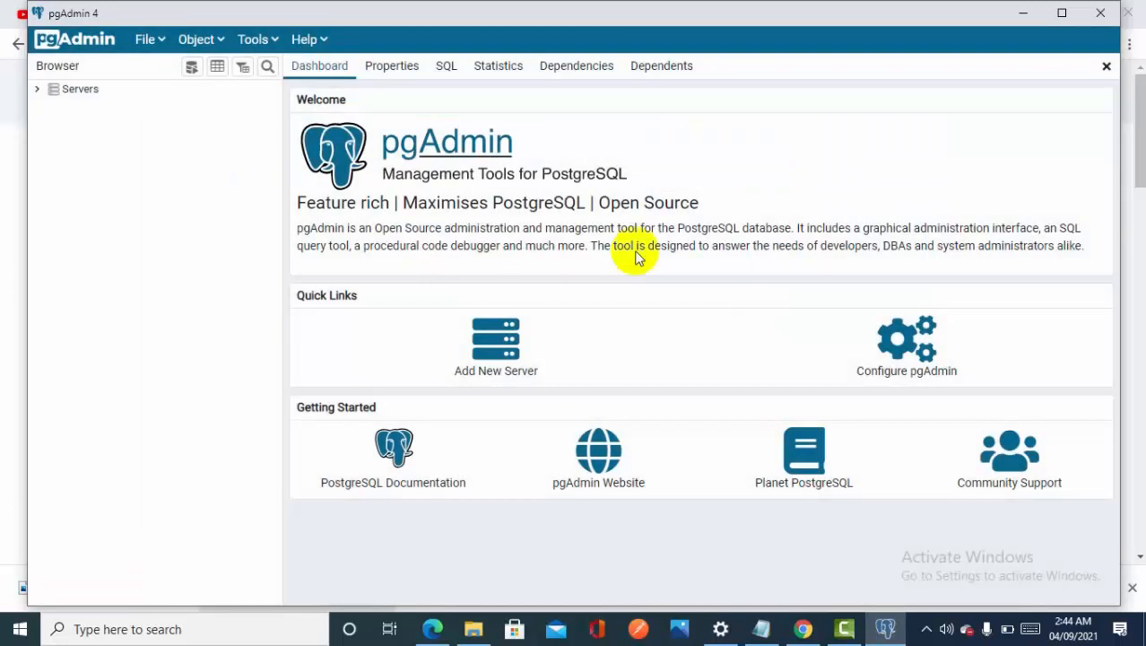
Maximize the pgAdmin window and connect to the PostgreSQL 13 server with the postgres user's password
{"action": "double_click", "coordinate": [754, 20]}
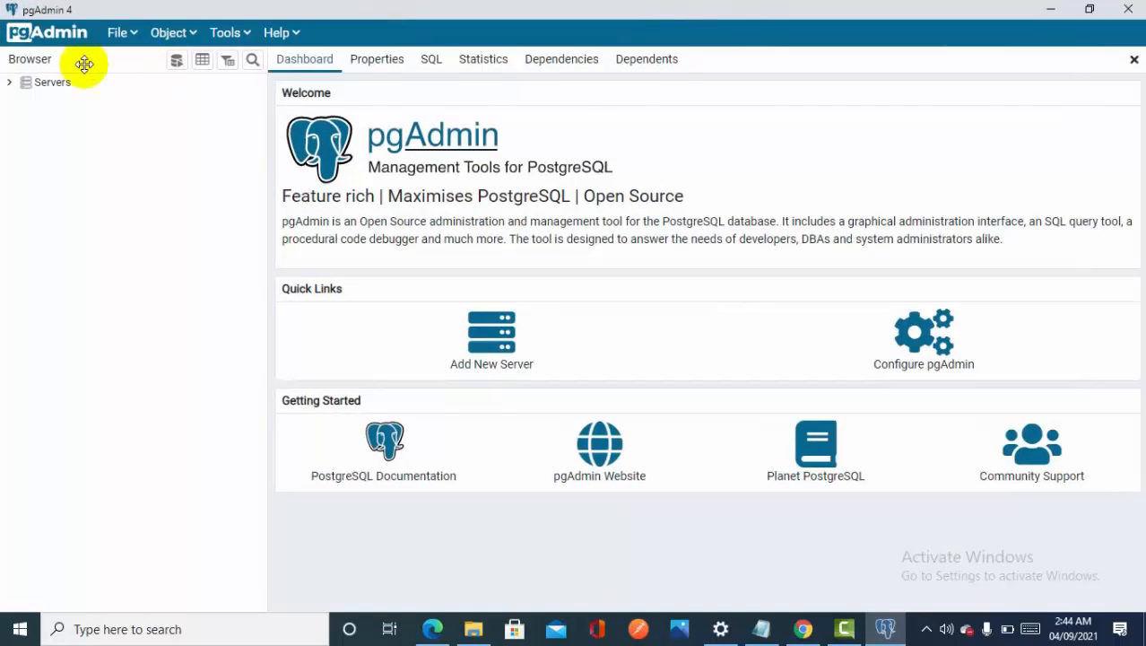
{"action": "left_click", "coordinate": [8, 86]}
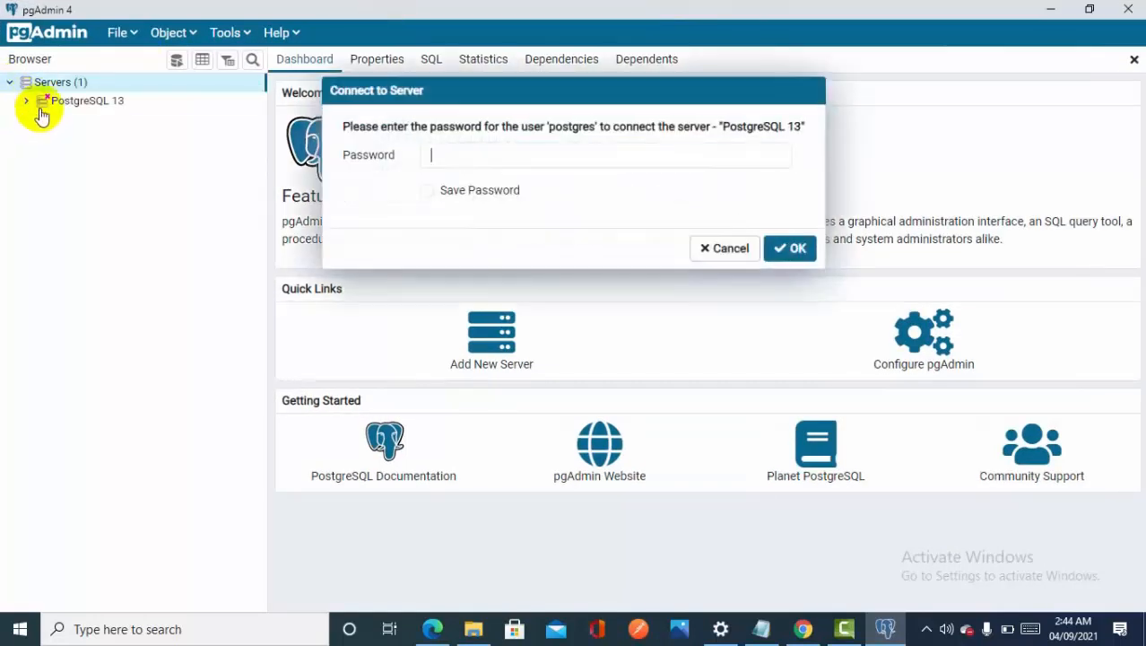
{"action": "type", "text": "1234567"}
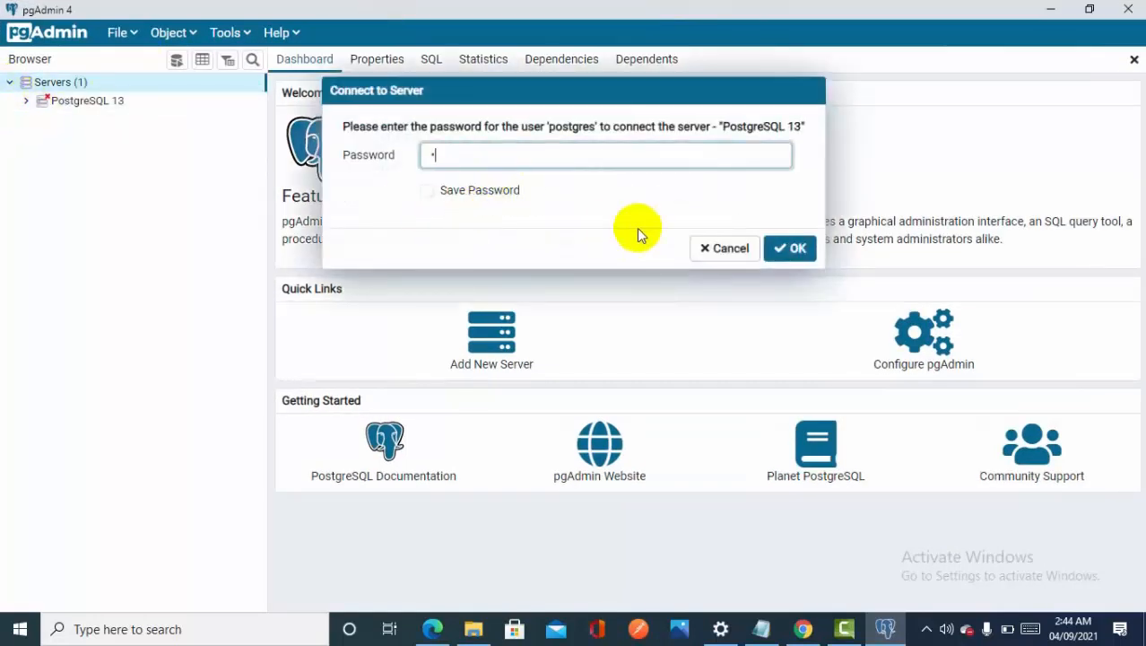
{"action": "key", "text": "Return"}
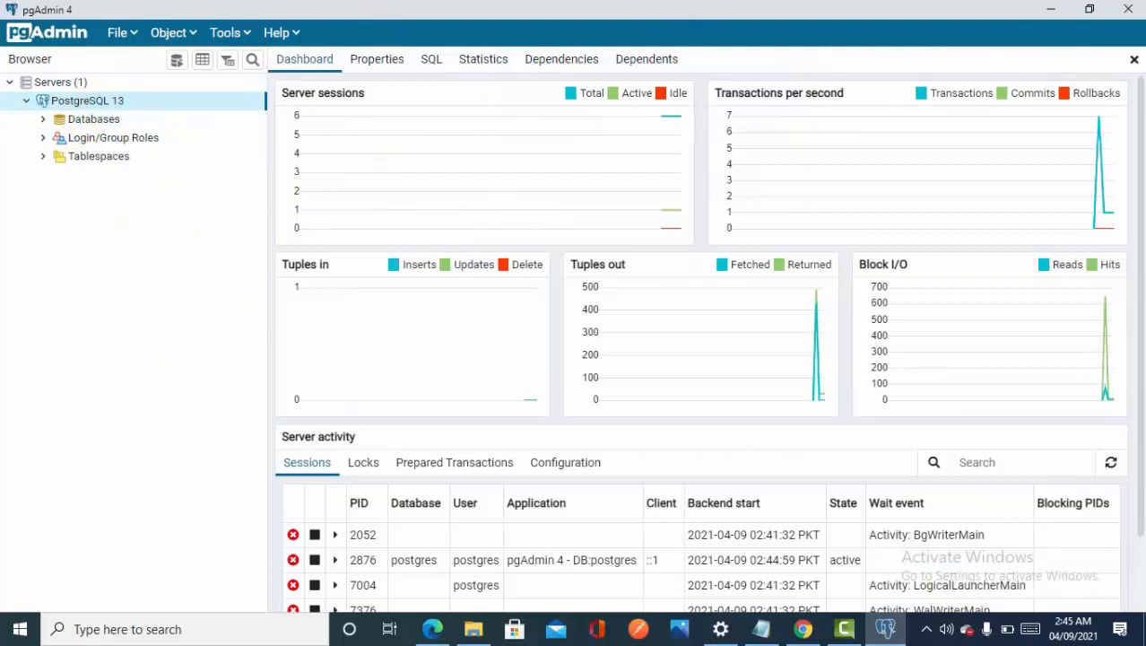
Expand the server's Databases node and the postgres database to examine the object types it contains
{"action": "left_click", "coordinate": [43, 120]}
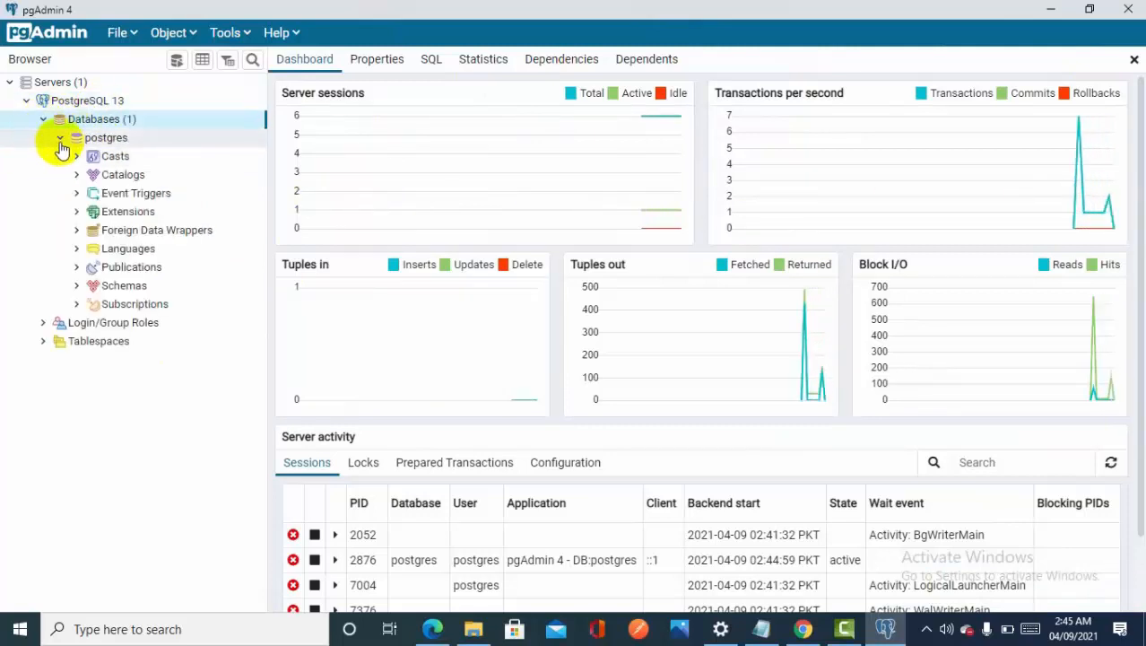
{"action": "left_click", "coordinate": [58, 139]}
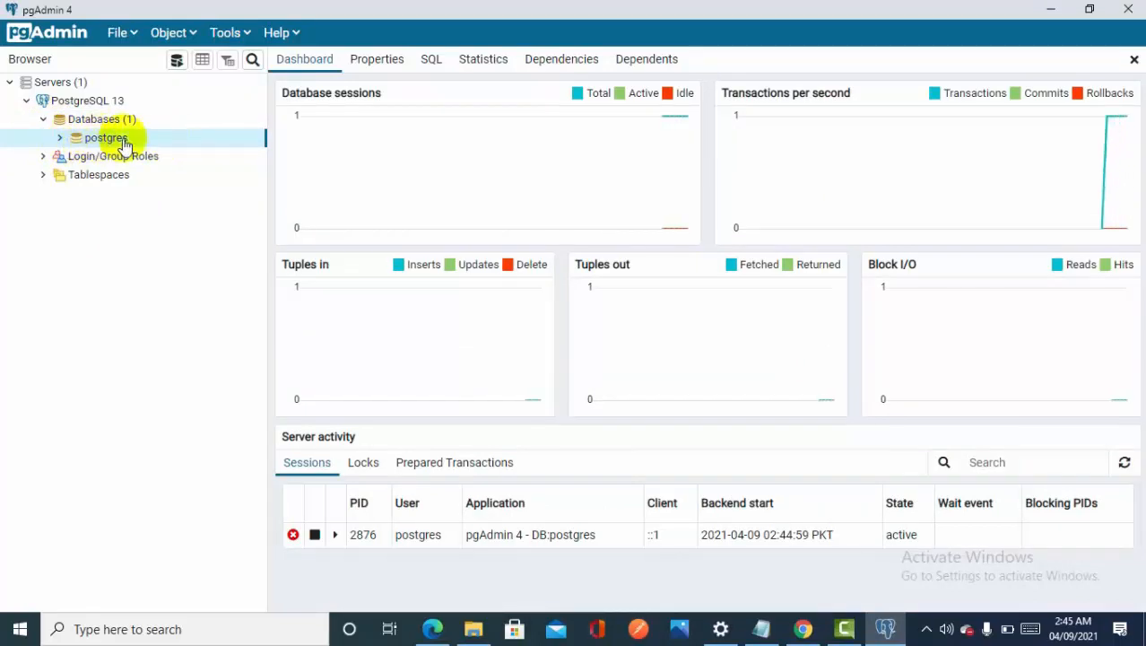
{"action": "left_click", "coordinate": [95, 126]}
{"action": "right_click", "coordinate": [94, 124]}
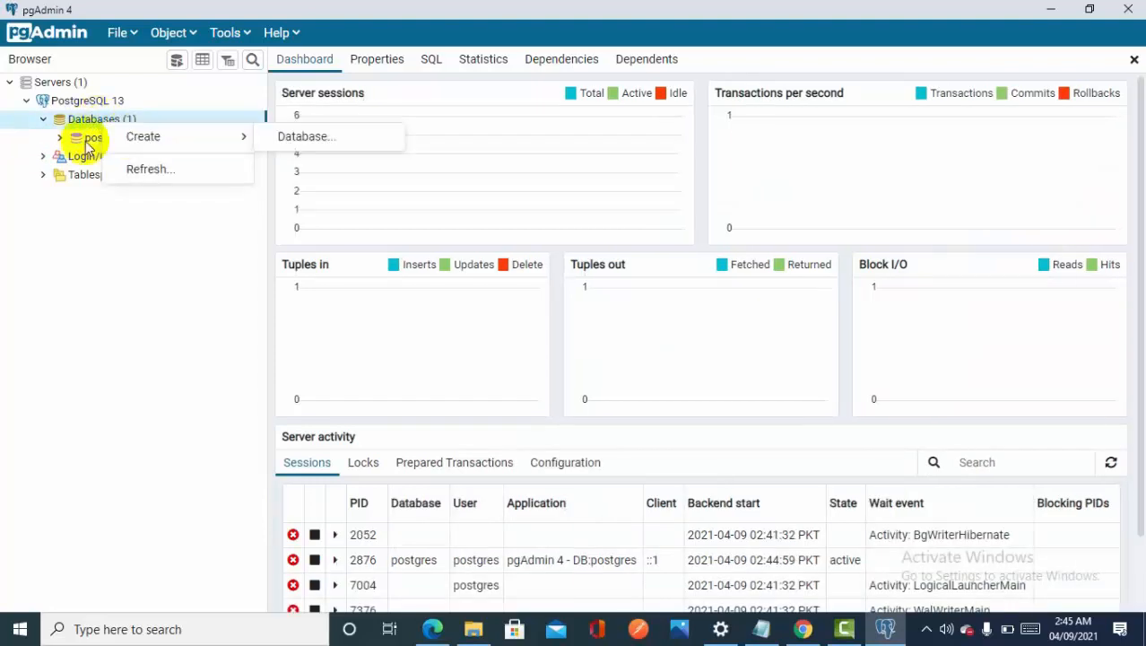
{"action": "left_click", "coordinate": [73, 228]}
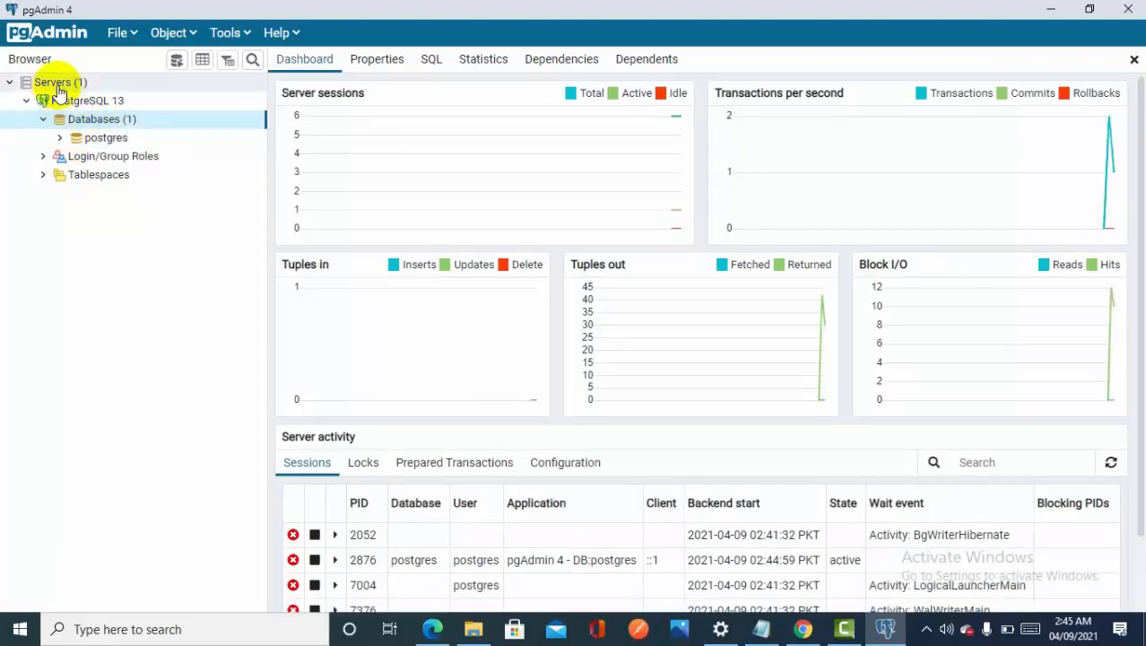
{"action": "left_click", "coordinate": [58, 137]}
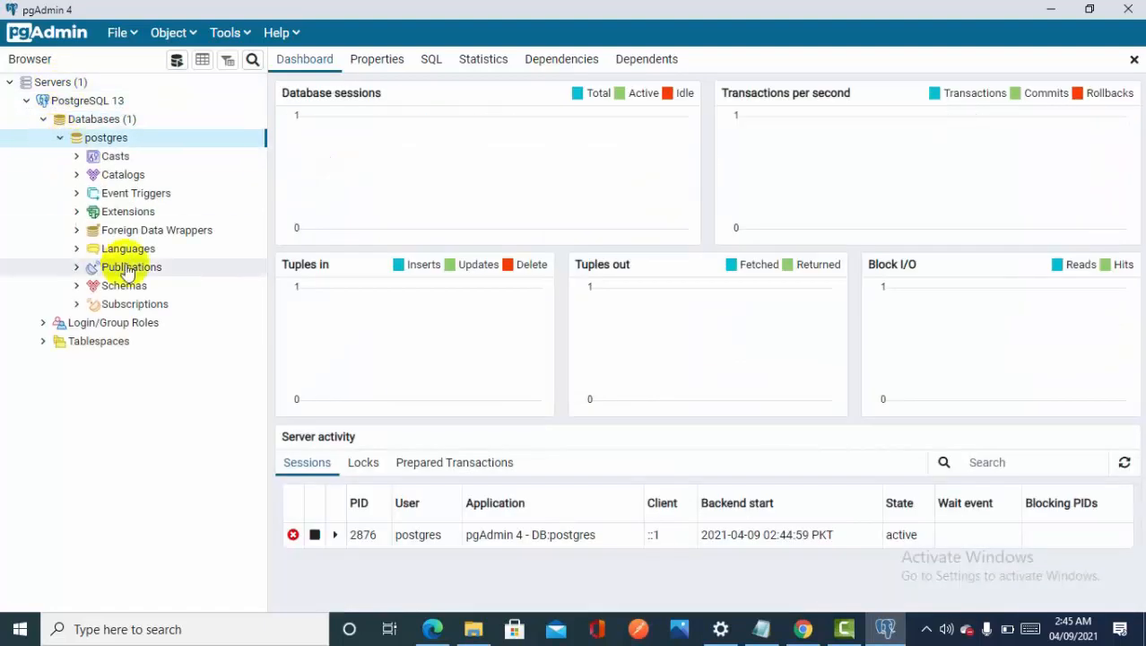